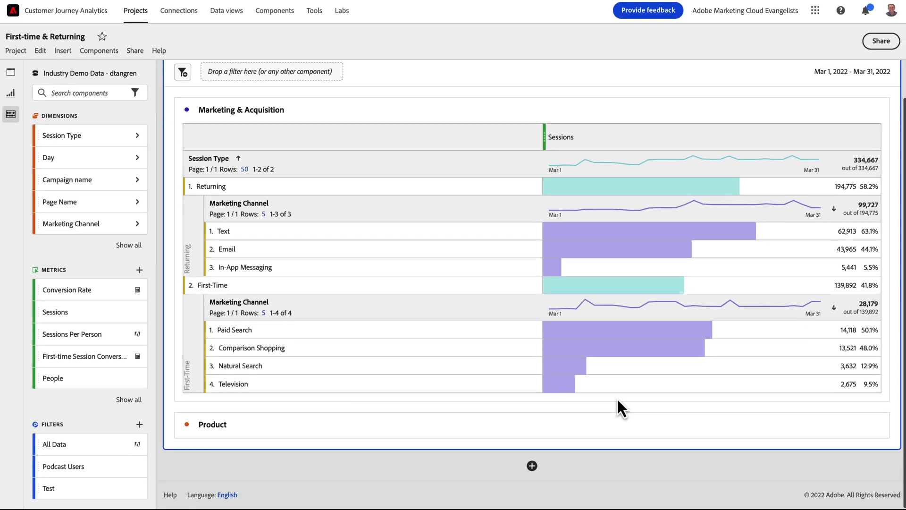
Expand the Product panel to show SKUs with First-time Sessions and First-time Session Conversion.
{"action": "left_click", "coordinate": [855, 424]}
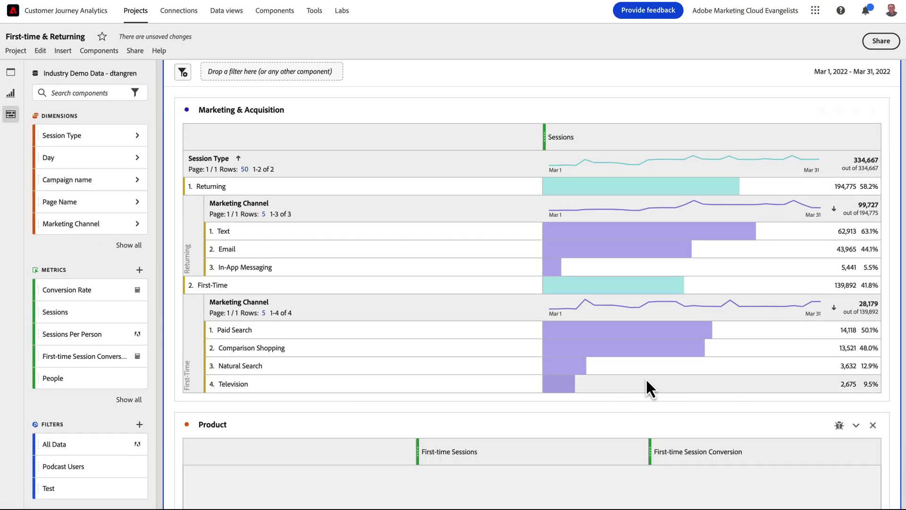
{"action": "scroll", "coordinate": [646, 385], "scroll_direction": "down", "scroll_amount": 1}
{"action": "scroll", "coordinate": [645, 385], "scroll_direction": "down", "scroll_amount": 3}
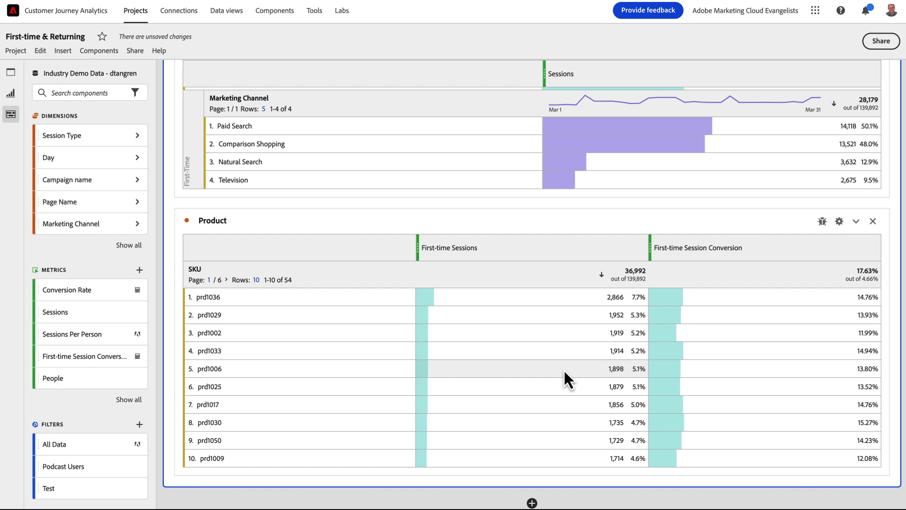